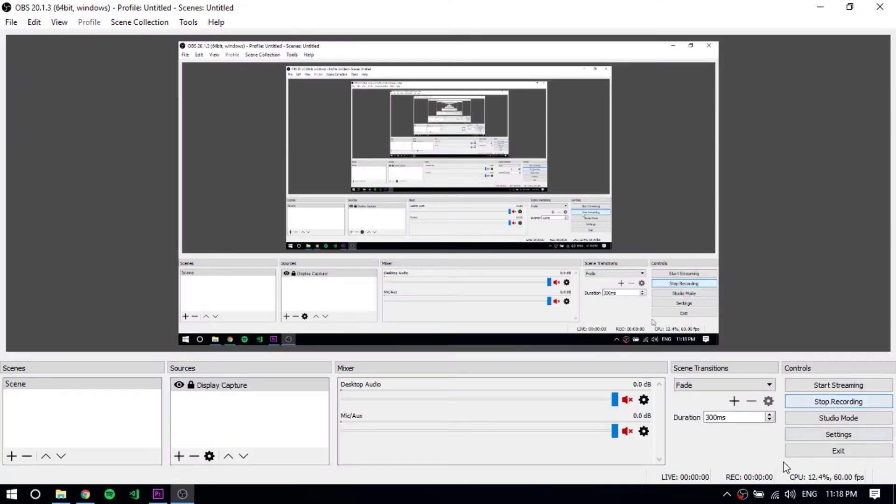
# Step: Minimize the recording OBS Studio window to reveal the Windows desktop
pyautogui.click(828, 5)
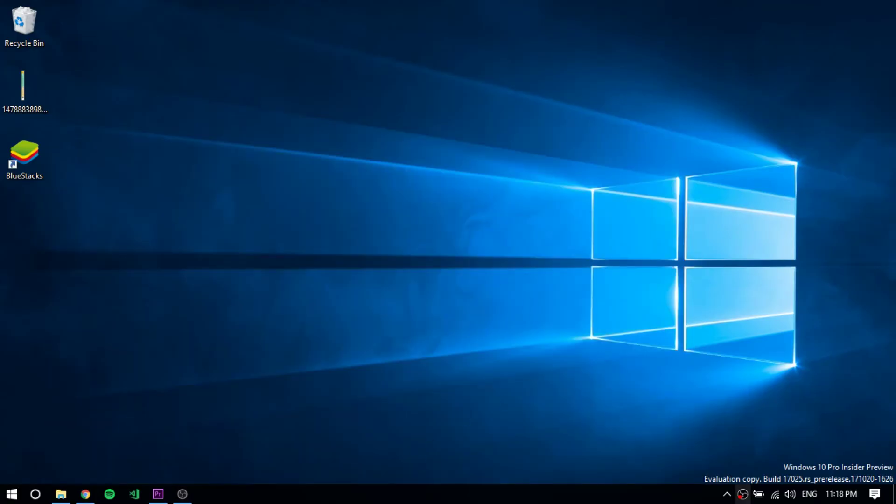
# Step: Move the red OBS tray icon into the hidden icons popup behind the ^ chevron
pyautogui.moveTo(742, 494); pyautogui.dragTo(730, 473)
# Step: Launch AMD Radeon Settings from the desktop menu and view System details (17.12.1, Adrenalin, 8 GB)
pyautogui.rightClick(380, 199)
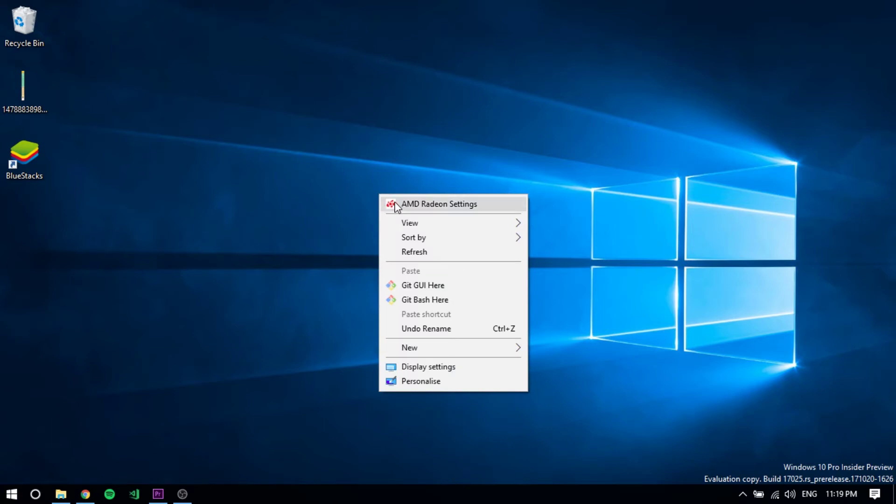
pyautogui.click(395, 205)
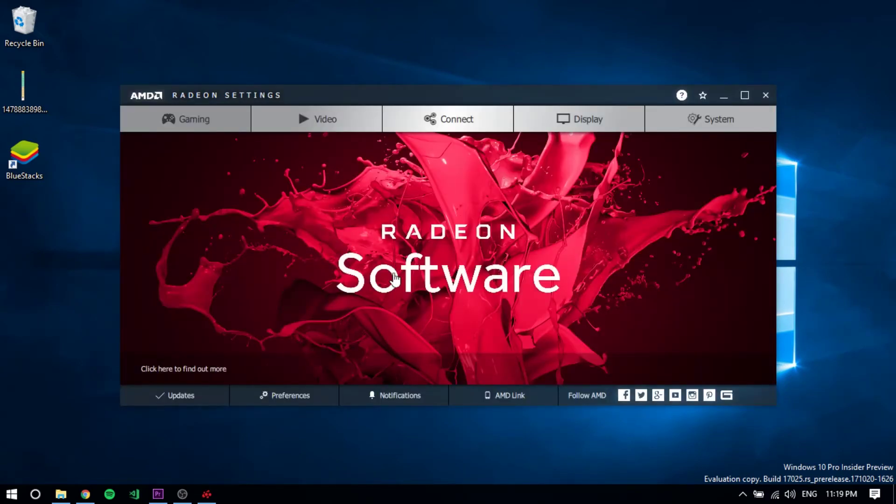
pyautogui.click(307, 396)
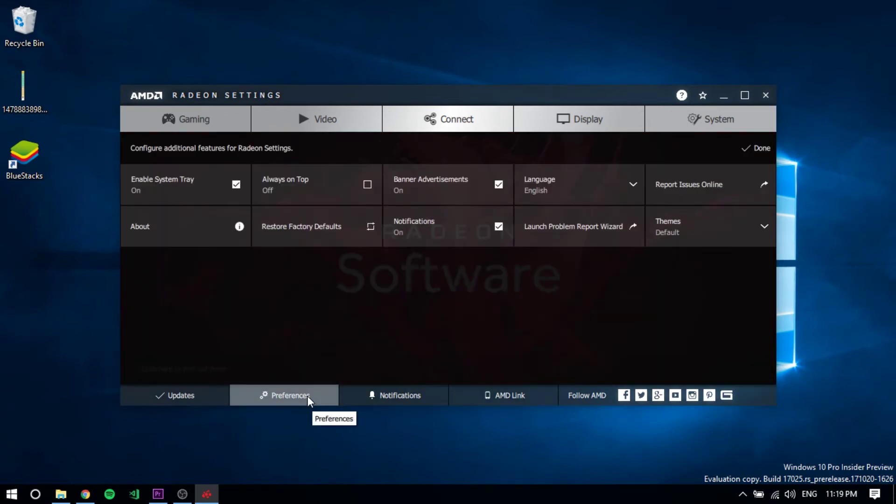
pyautogui.click(701, 119)
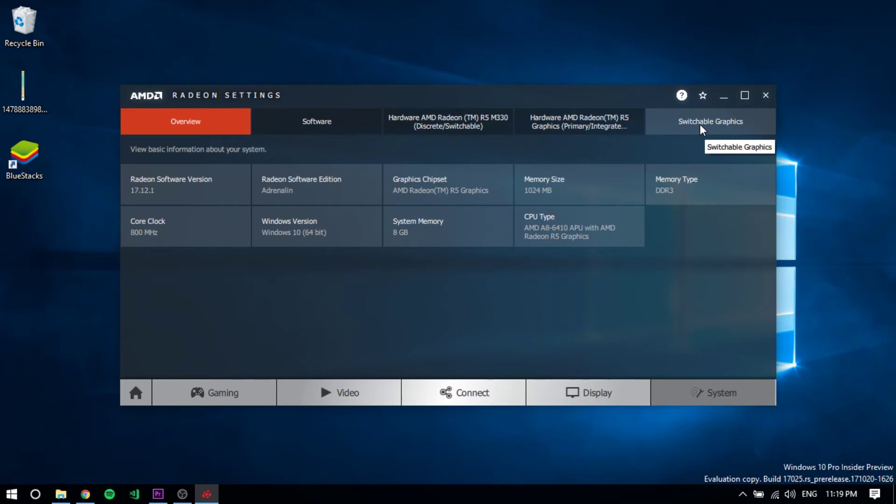
# Step: Go to Switchable Graphics and collapse the Current Applications section
pyautogui.click(702, 129)
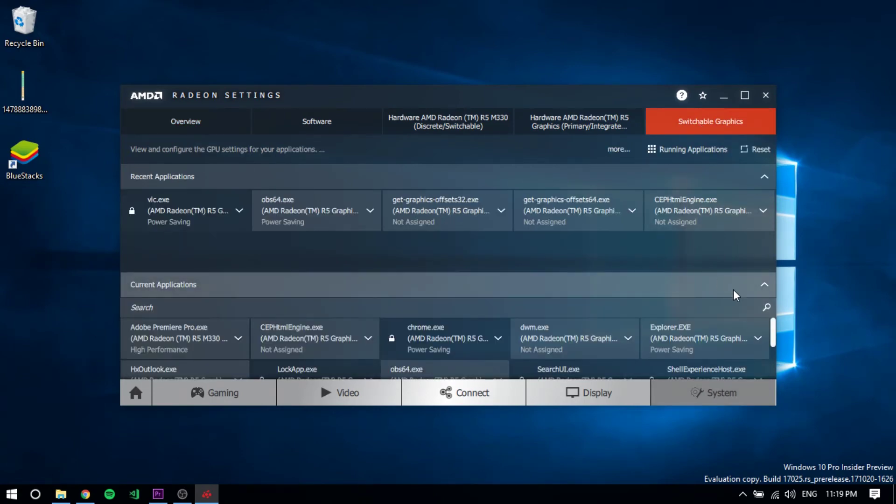
pyautogui.click(748, 290)
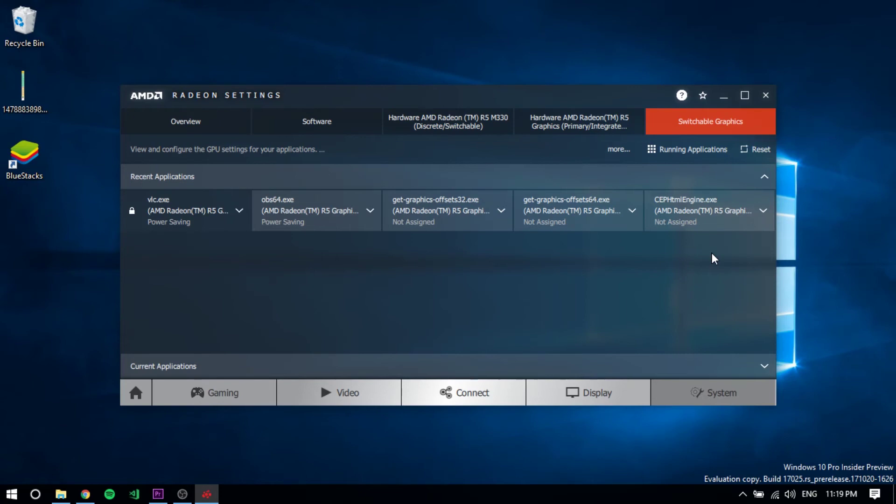
pyautogui.click(625, 150)
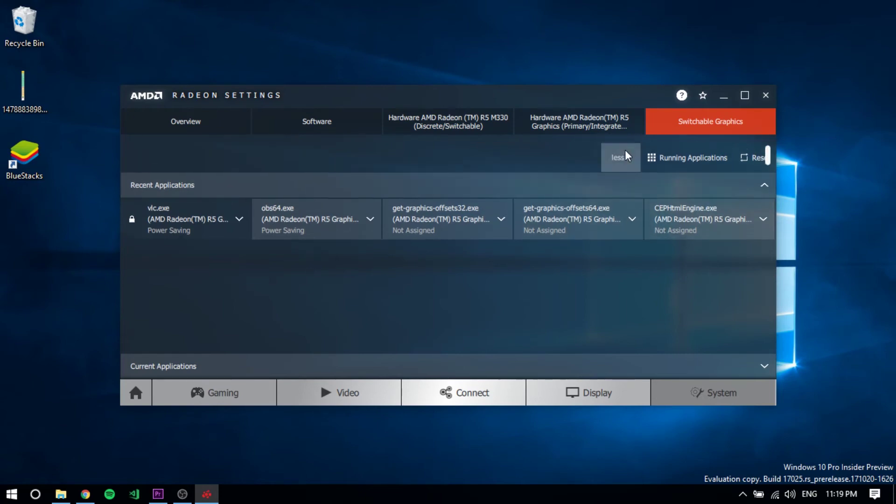
pyautogui.click(621, 224)
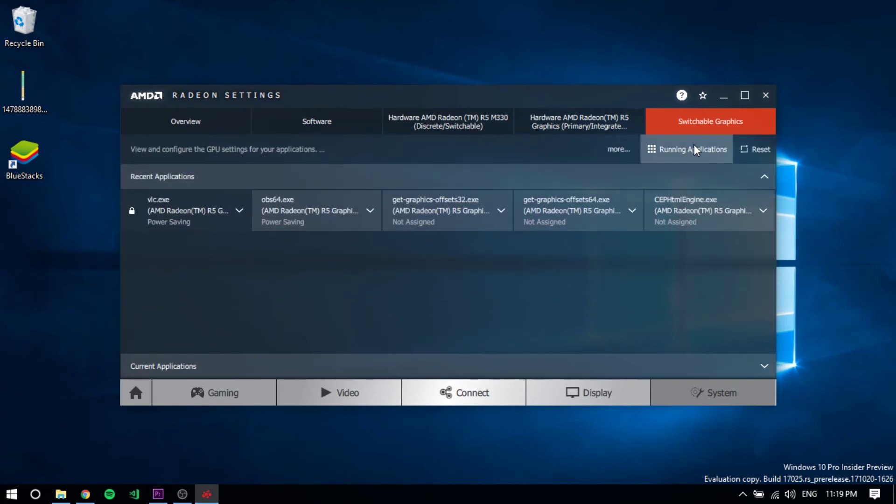
# Step: List Installed Profiled Applications, showing obs64.exe, and open the Select an application browser
pyautogui.click(693, 146)
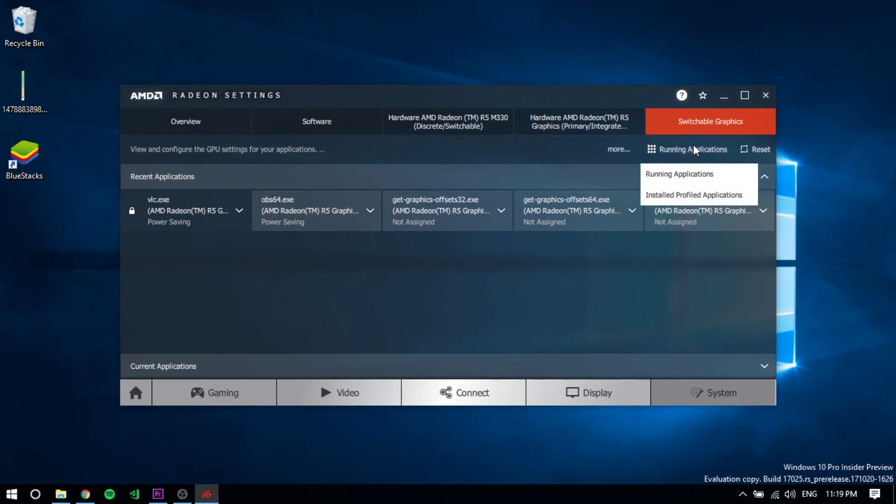
pyautogui.click(684, 200)
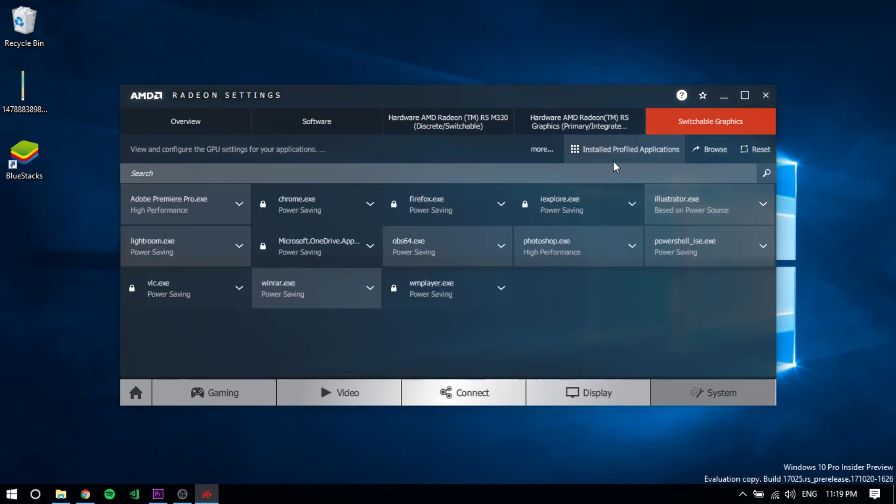
pyautogui.click(708, 148)
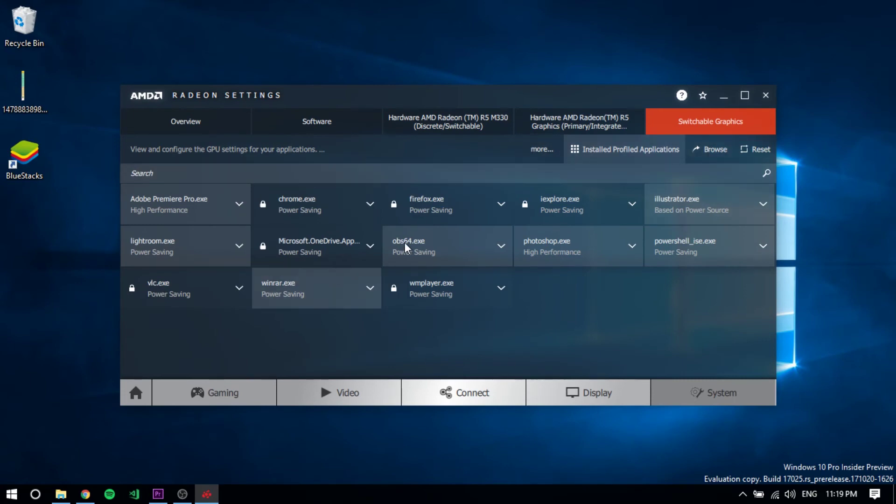
pyautogui.click(706, 151)
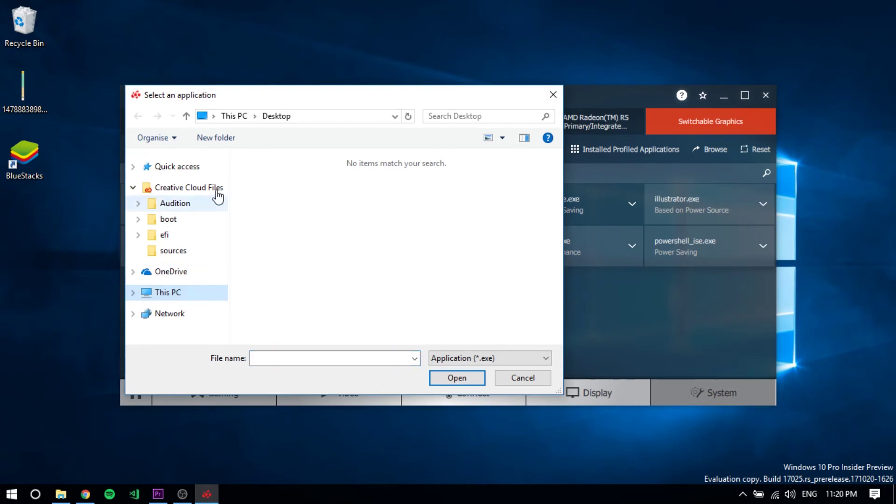
pyautogui.click(235, 119)
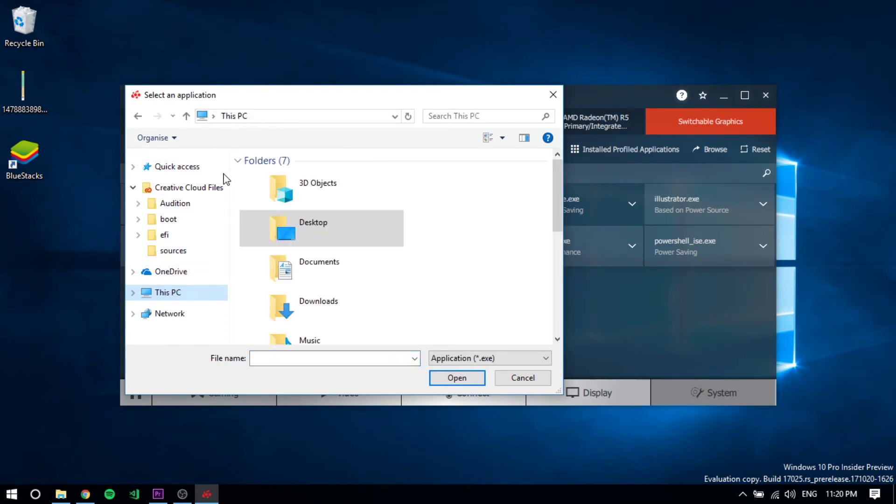
pyautogui.scroll(-5, 301, 279)
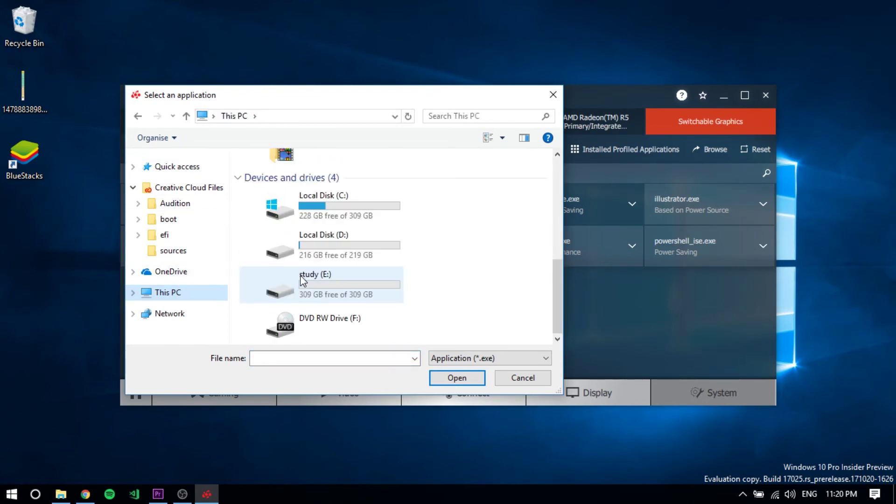
pyautogui.doubleClick(328, 211)
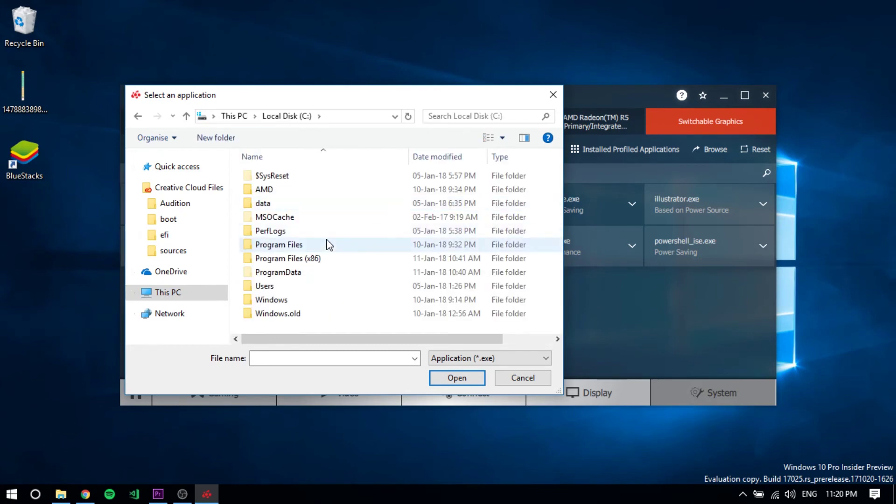
pyautogui.doubleClick(327, 259)
pyautogui.scroll(-4, 327, 261)
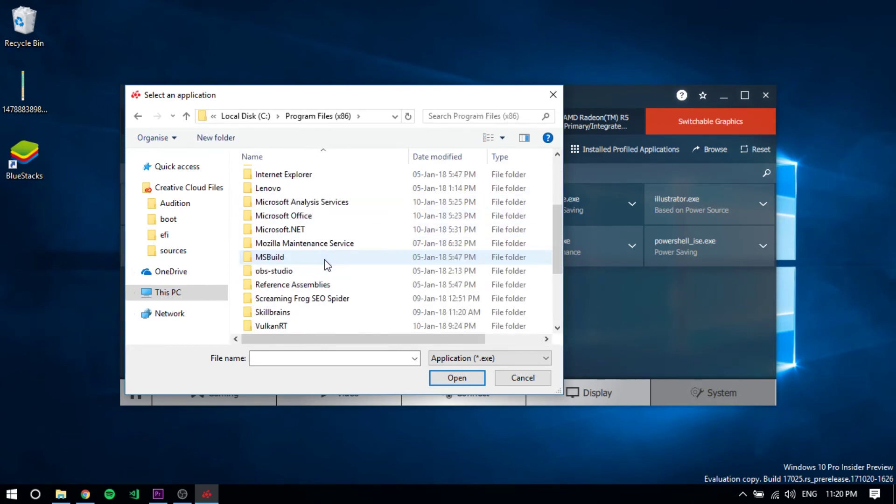
pyautogui.doubleClick(331, 229)
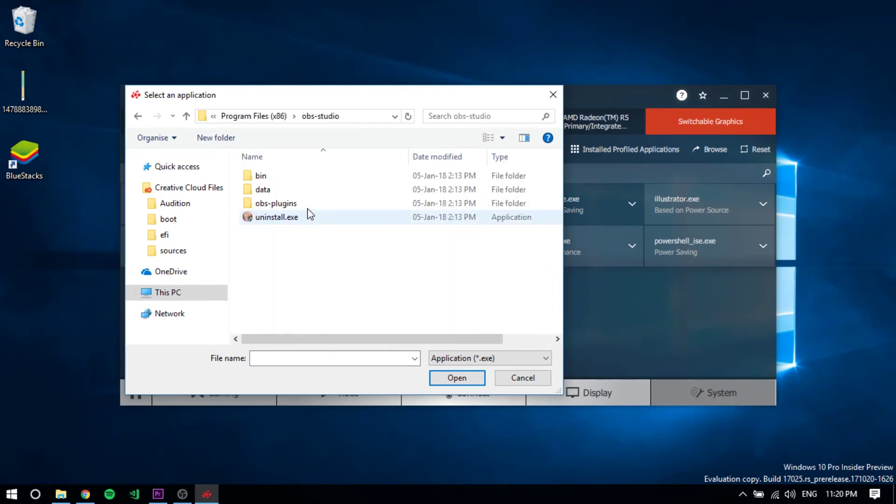
pyautogui.doubleClick(301, 177)
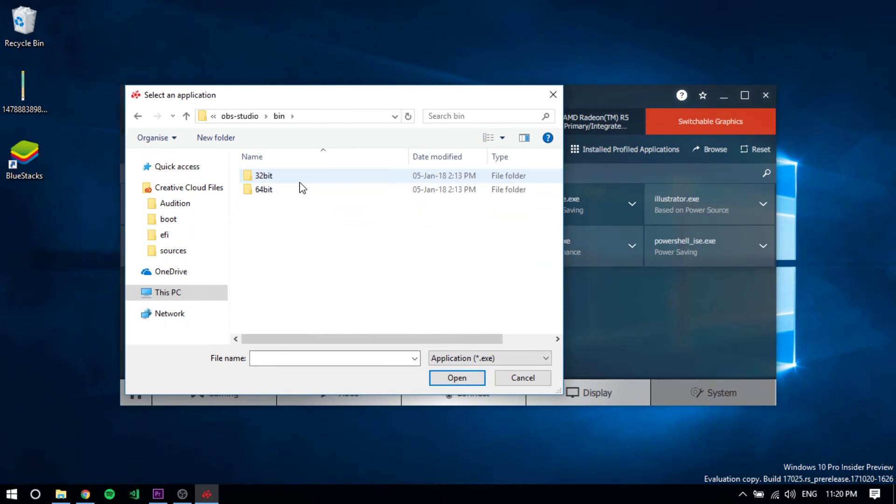
pyautogui.doubleClick(301, 181)
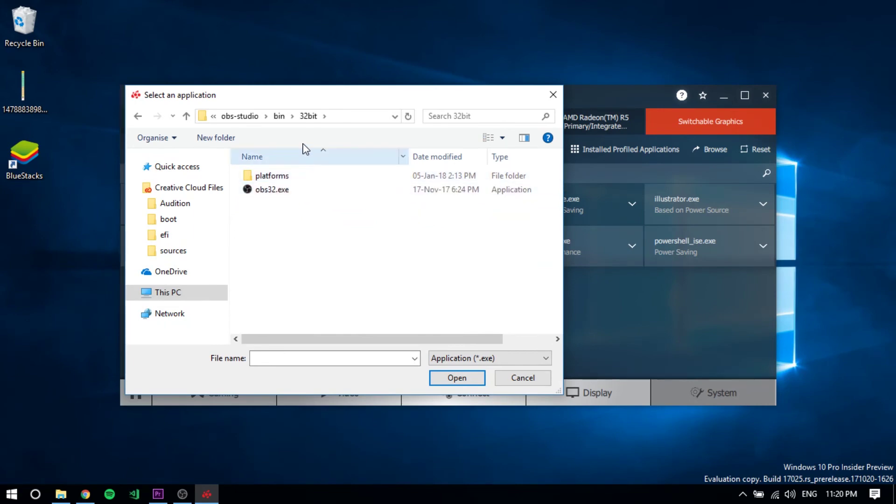
pyautogui.click(280, 118)
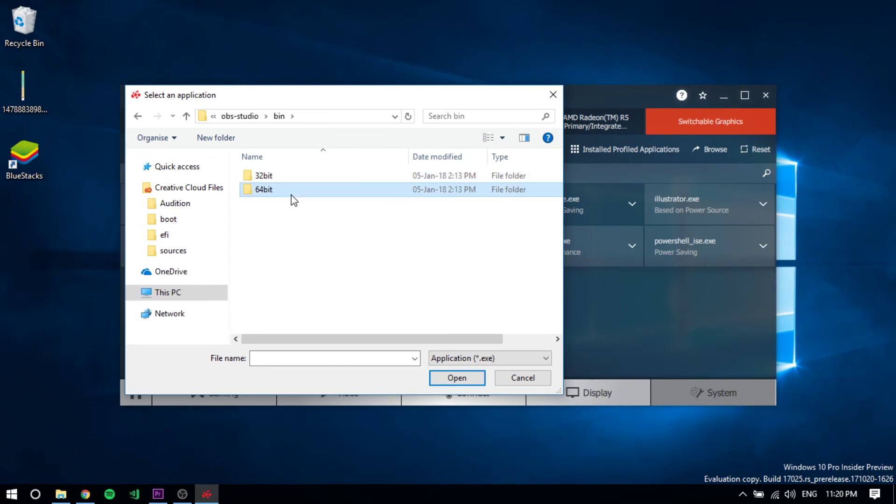
pyautogui.doubleClick(294, 196)
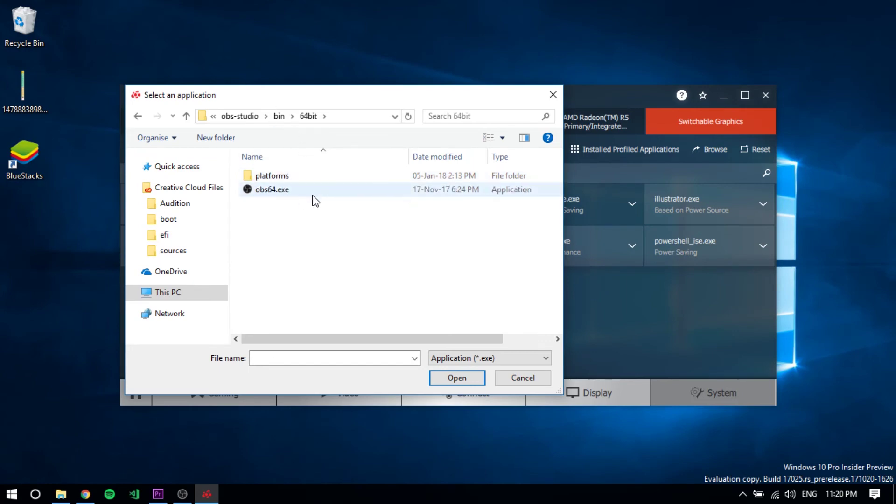
pyautogui.click(313, 194)
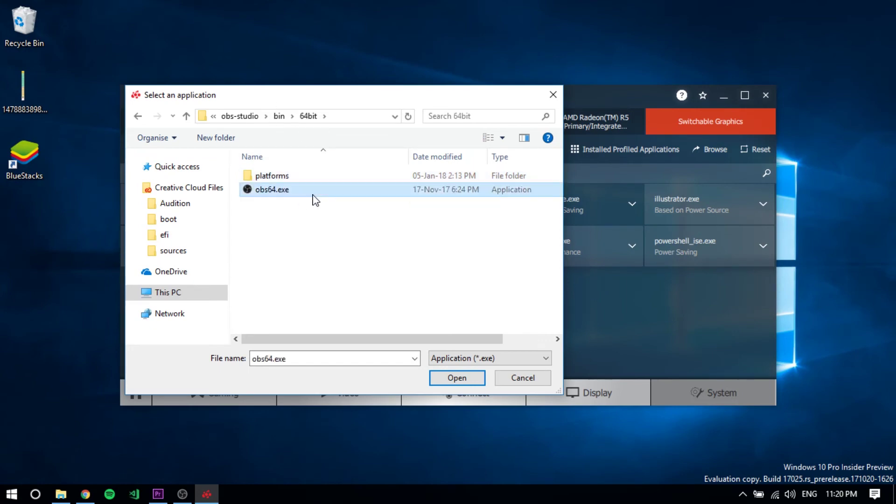
pyautogui.click(532, 382)
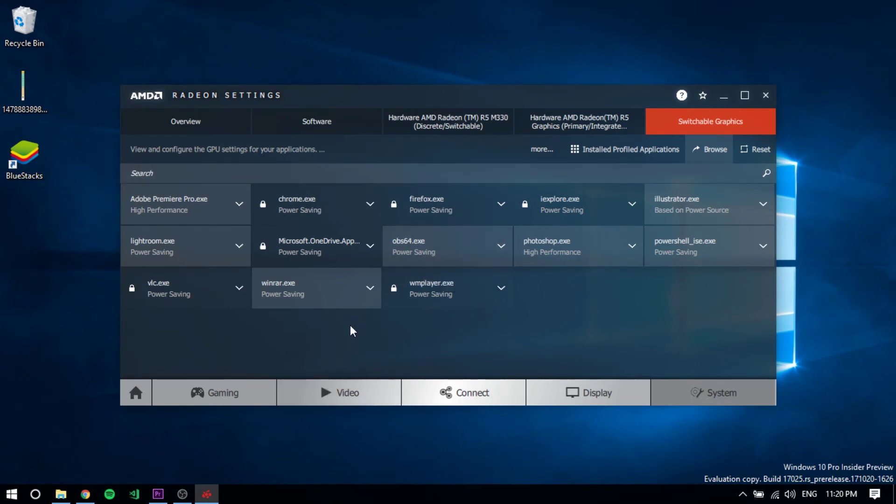
# Step: Set obs64.exe's graphics profile to Power Saving and close Radeon Settings
pyautogui.click(502, 246)
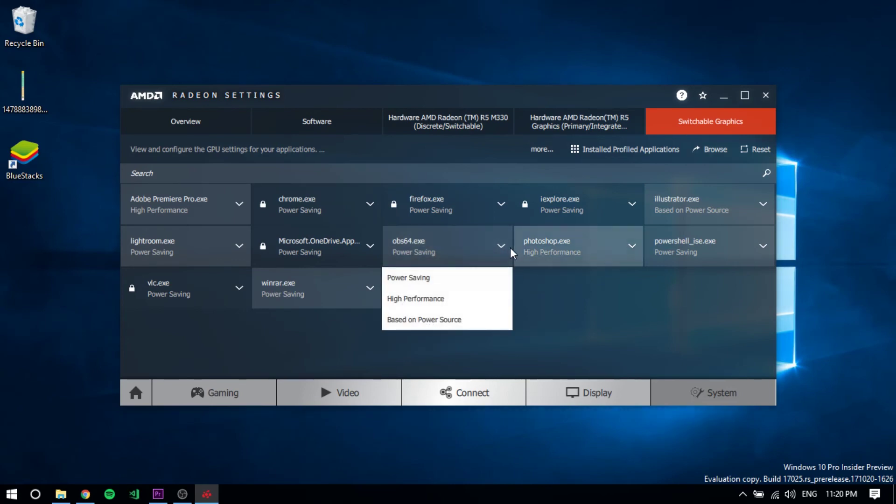
pyautogui.click(643, 296)
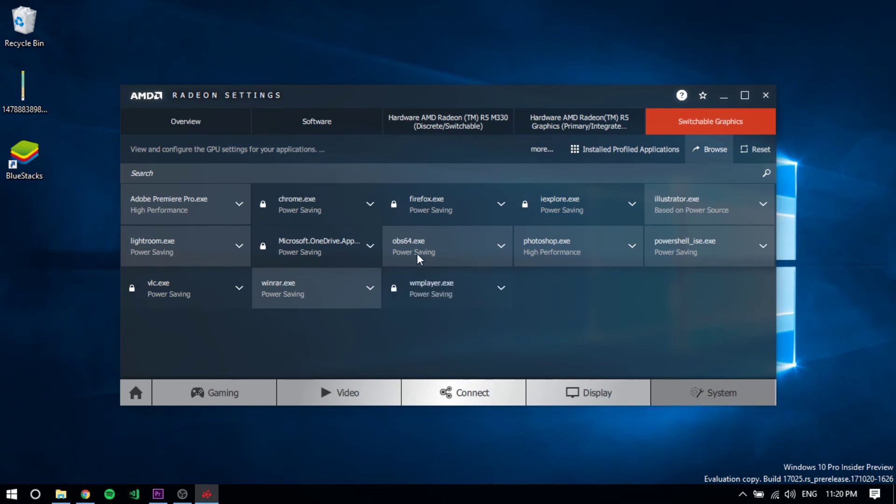
pyautogui.click(765, 96)
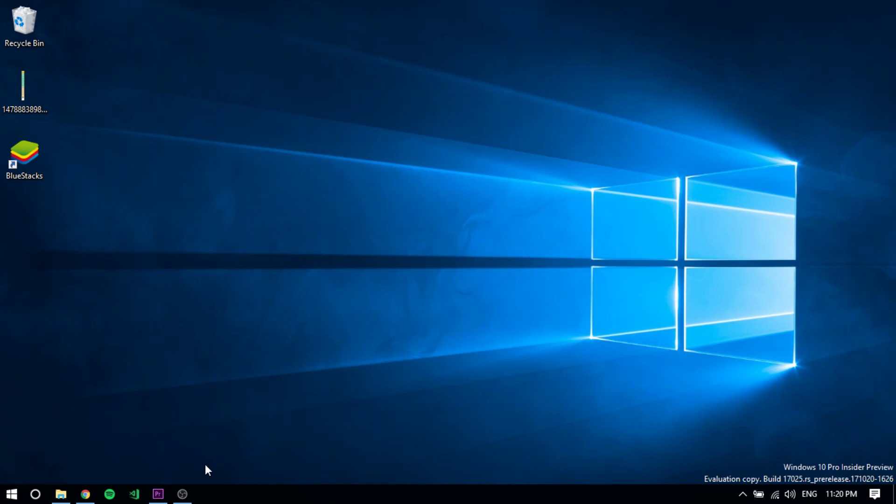
# Step: Restore OBS Studio from the taskbar to check the live Display Capture preview
pyautogui.click(180, 497)
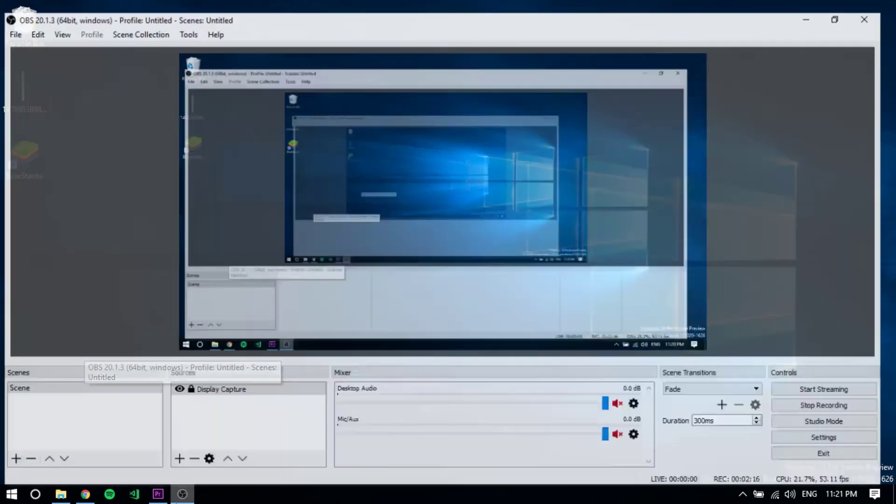